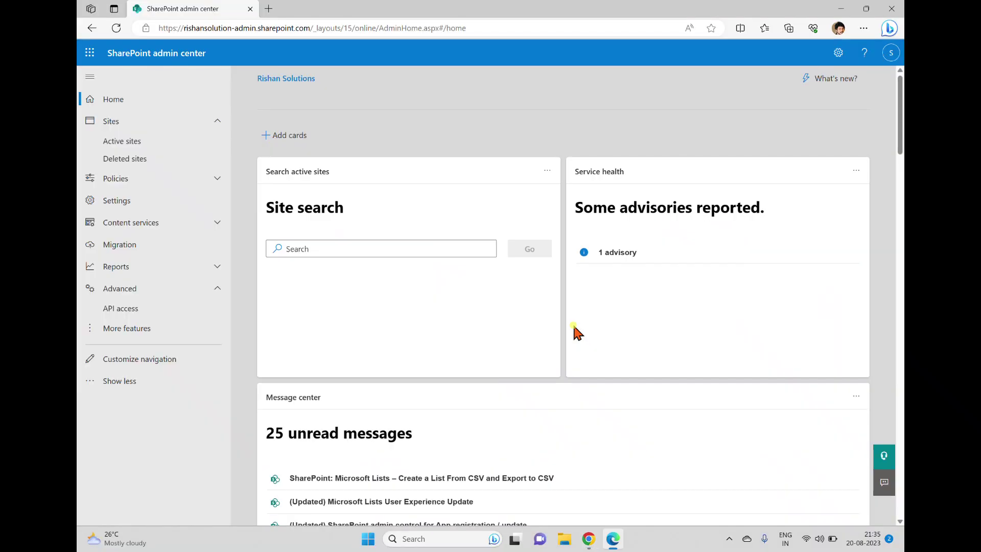
Step: Go to the admin center Settings page, where Site storage limits shows Manual storage limits
{"action": "left_click", "coordinate": [122, 204]}
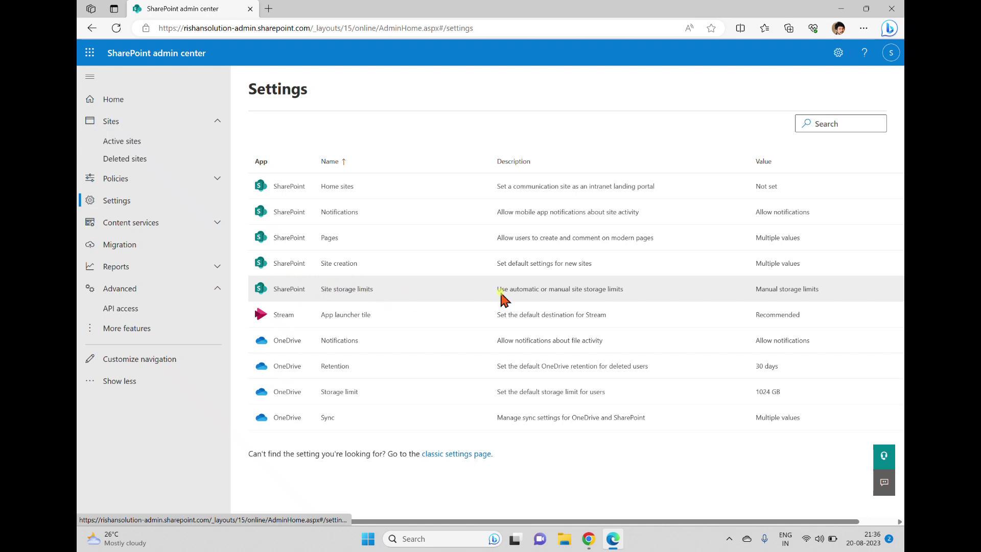
{"action": "left_click", "coordinate": [340, 290]}
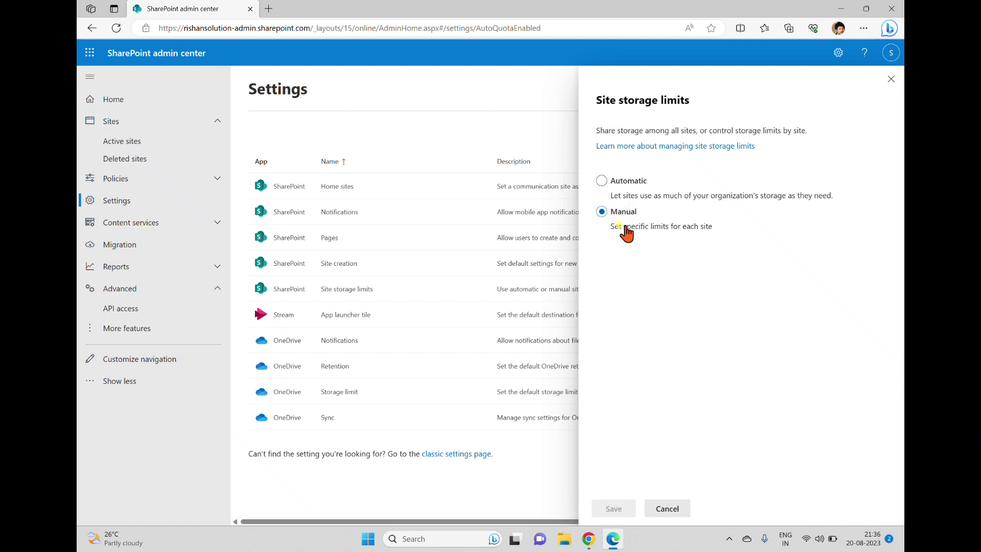
{"action": "left_click", "coordinate": [884, 80]}
Step: Open Active sites in a new browser tab and switch to it
{"action": "right_click", "coordinate": [124, 141]}
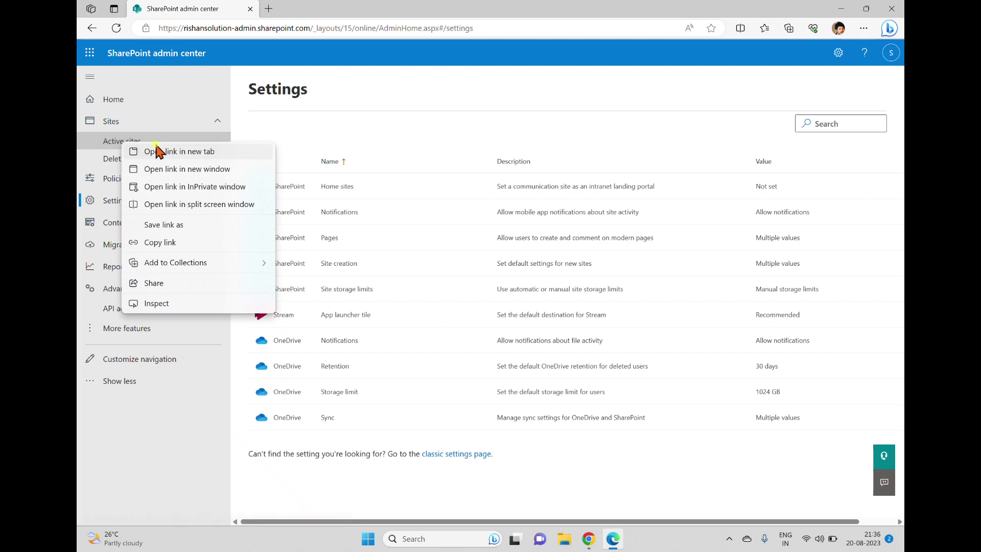
{"action": "left_click", "coordinate": [160, 151]}
{"action": "left_click", "coordinate": [330, 9]}
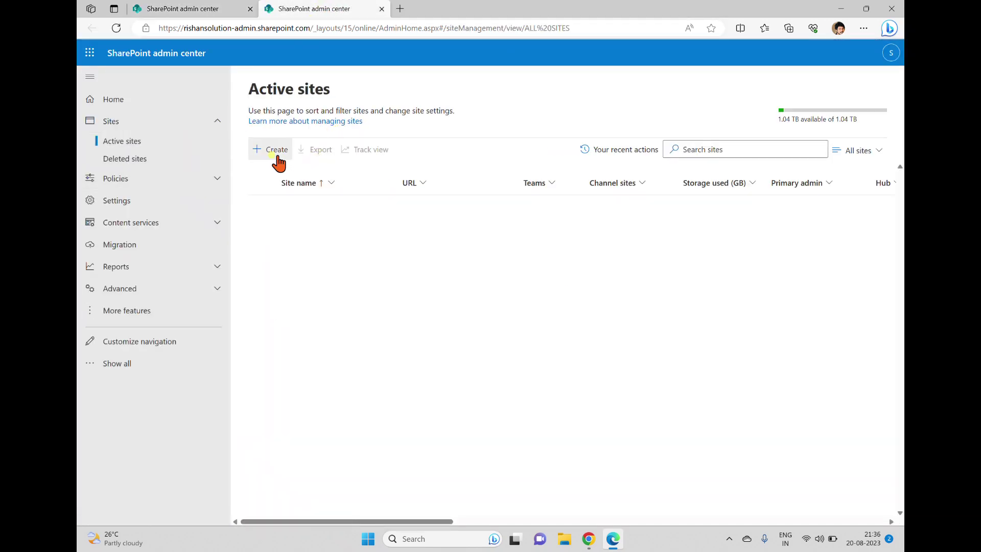
Step: Start a new communication site and expand Advanced settings to show the 25600 GB storage limit
{"action": "left_click", "coordinate": [274, 152]}
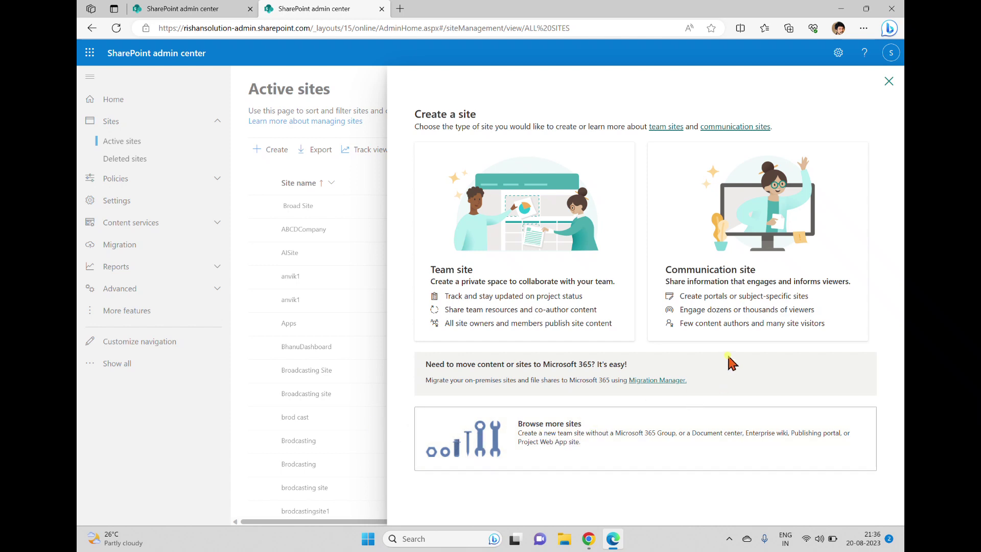
{"action": "left_click", "coordinate": [721, 253]}
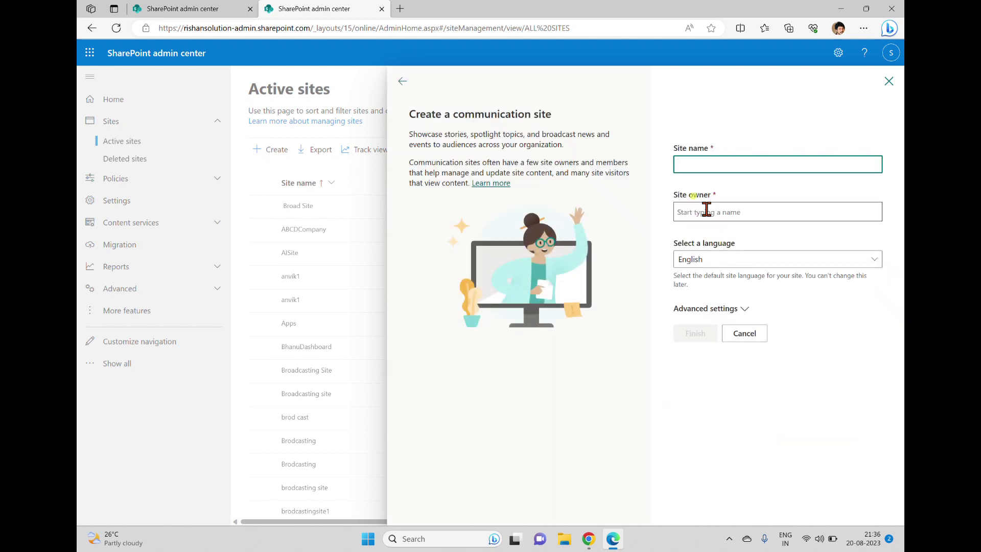
{"action": "left_click", "coordinate": [742, 310]}
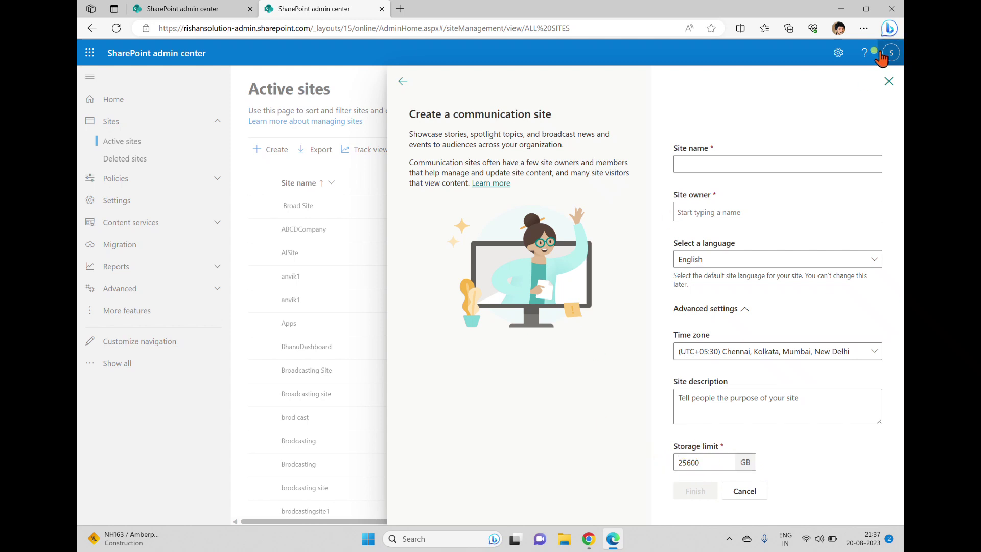
Step: Close the site form and save Site storage limits as Automatic in Settings
{"action": "left_click", "coordinate": [888, 81]}
{"action": "left_click", "coordinate": [190, 9]}
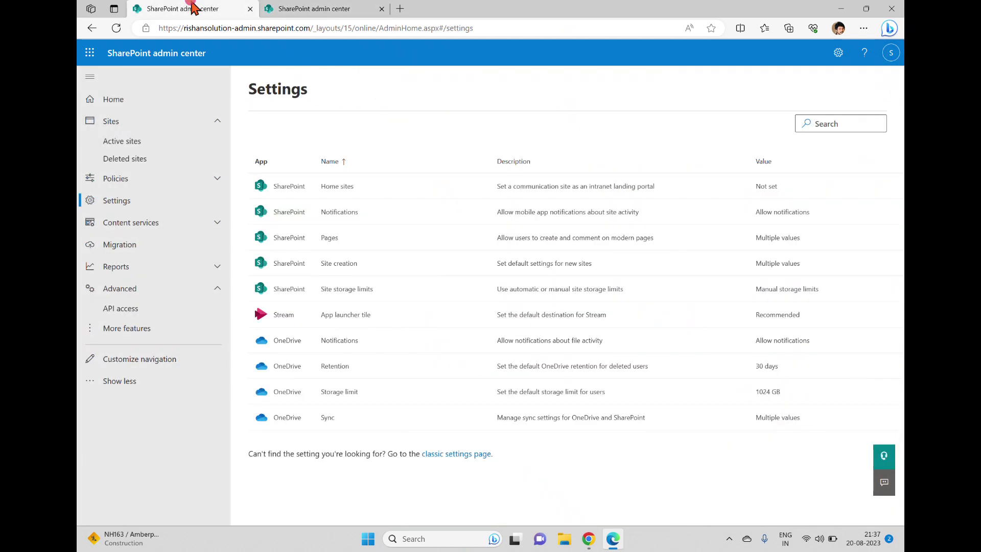
{"action": "left_click", "coordinate": [373, 290]}
{"action": "left_click", "coordinate": [603, 180]}
{"action": "left_click", "coordinate": [613, 509]}
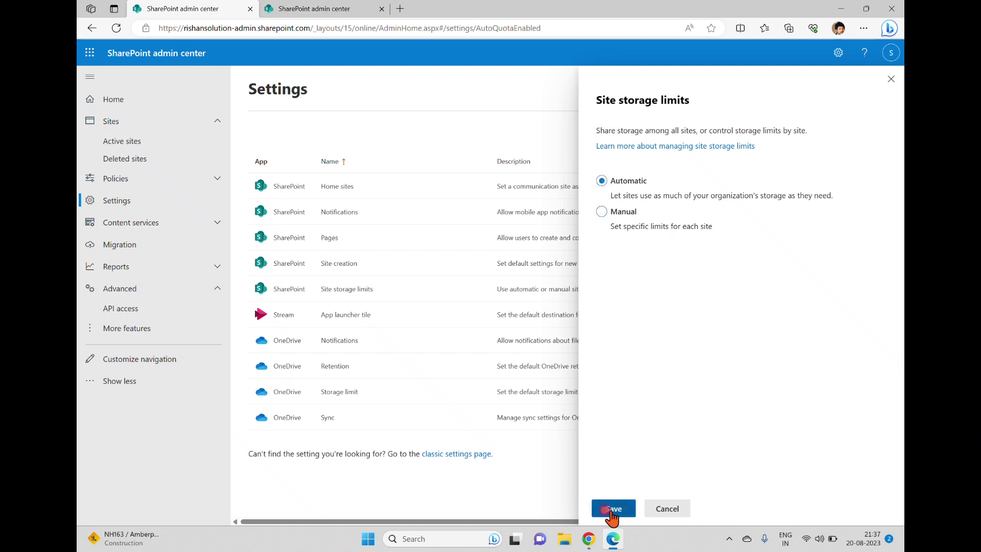
Step: Reload Active sites and confirm a new communication site no longer asks for a storage limit
{"action": "left_click", "coordinate": [314, 10]}
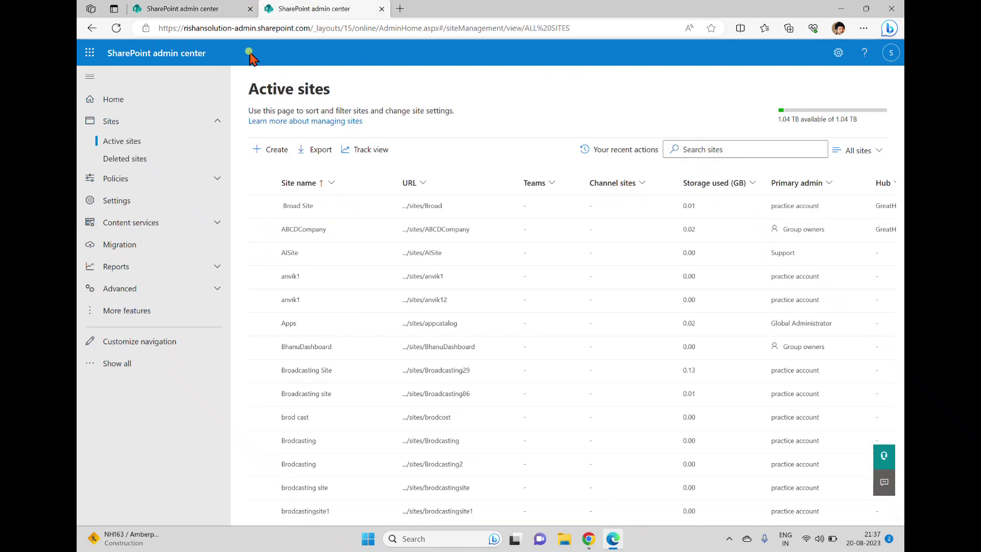
{"action": "left_click", "coordinate": [117, 28]}
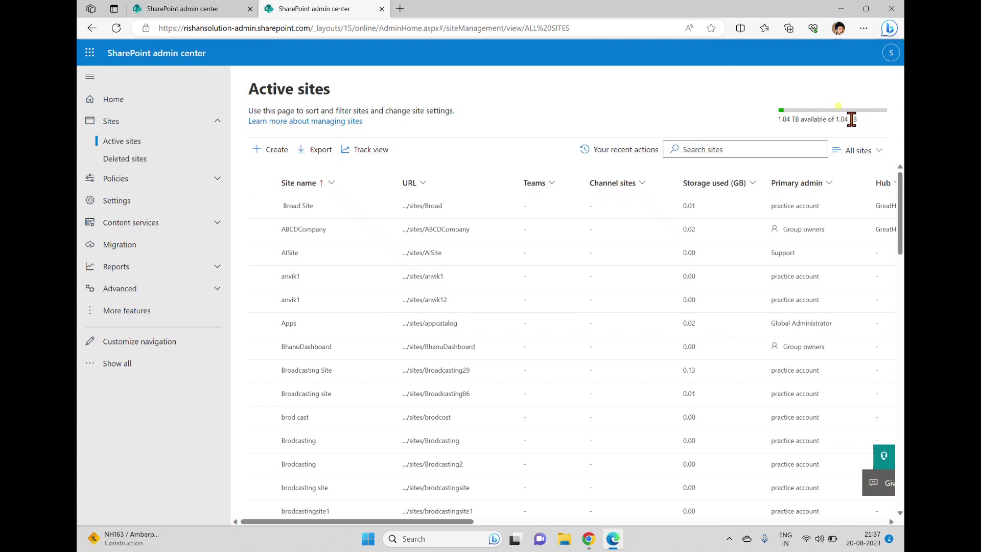
{"action": "left_click", "coordinate": [251, 157]}
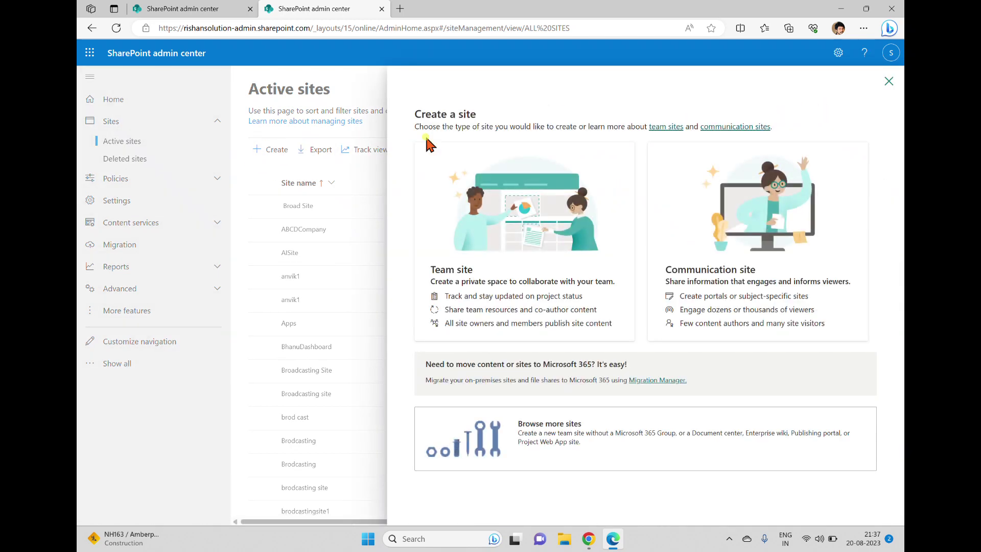
{"action": "left_click", "coordinate": [759, 221]}
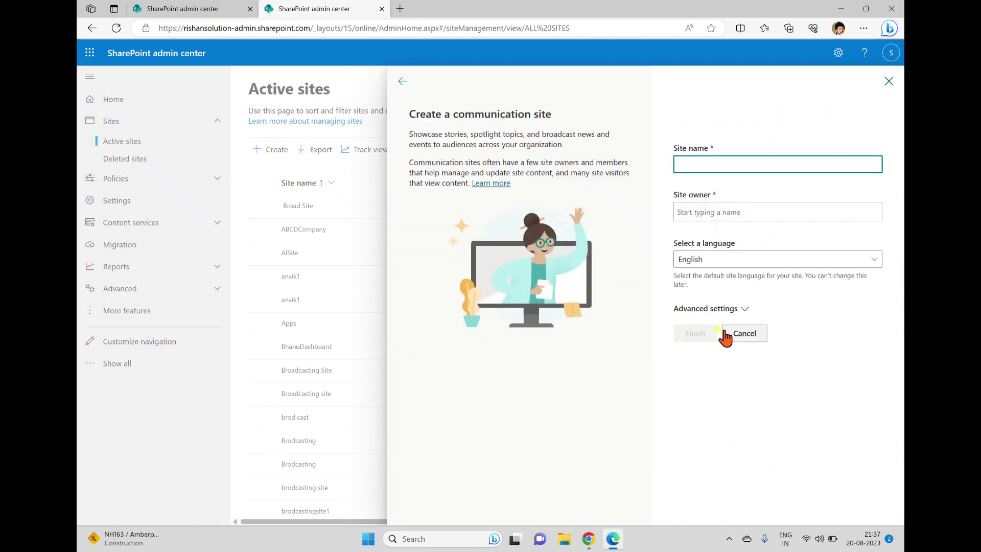
{"action": "left_click", "coordinate": [742, 308]}
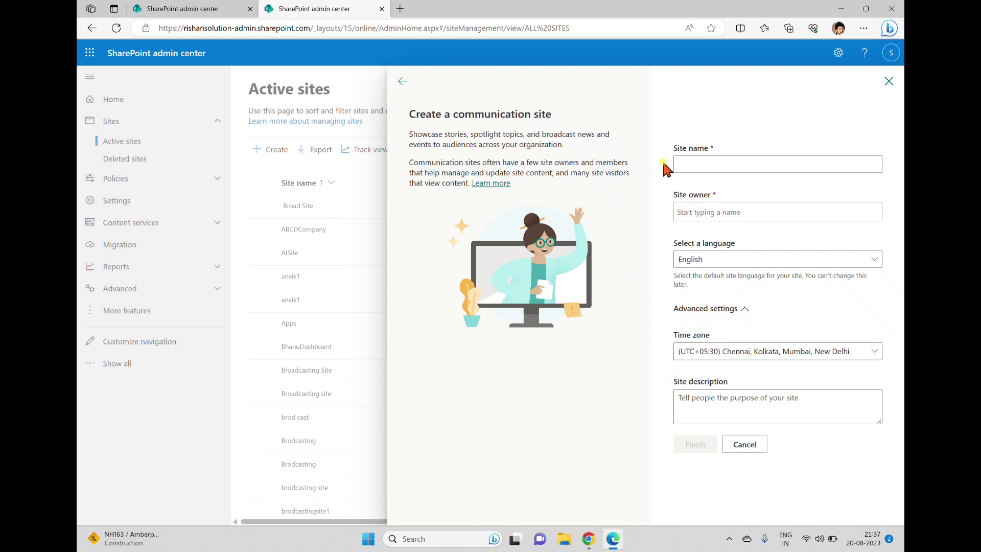
{"action": "left_click", "coordinate": [889, 81]}
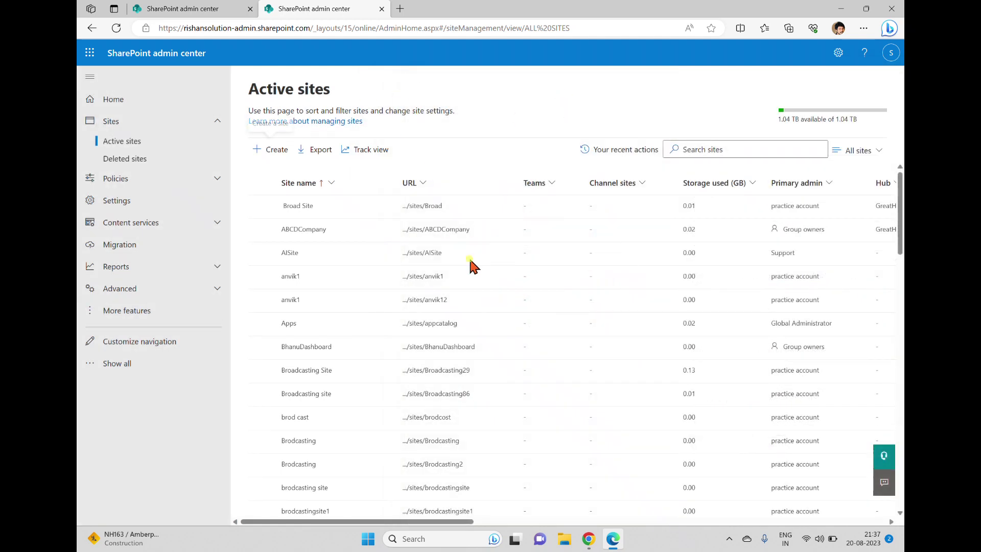
Step: Switch Site storage limits back to Manual and save
{"action": "left_click", "coordinate": [207, 7]}
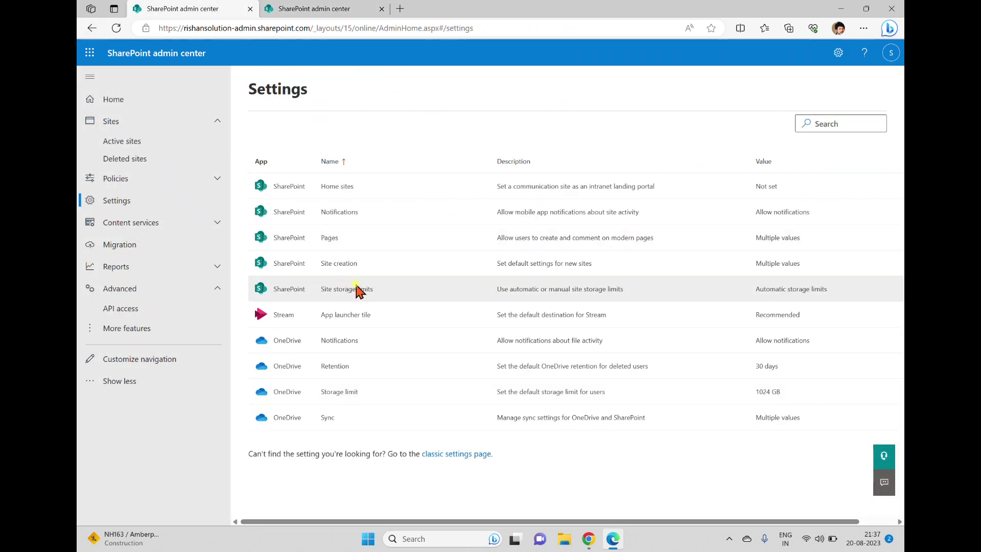
{"action": "left_click", "coordinate": [327, 9]}
{"action": "left_click", "coordinate": [174, 8]}
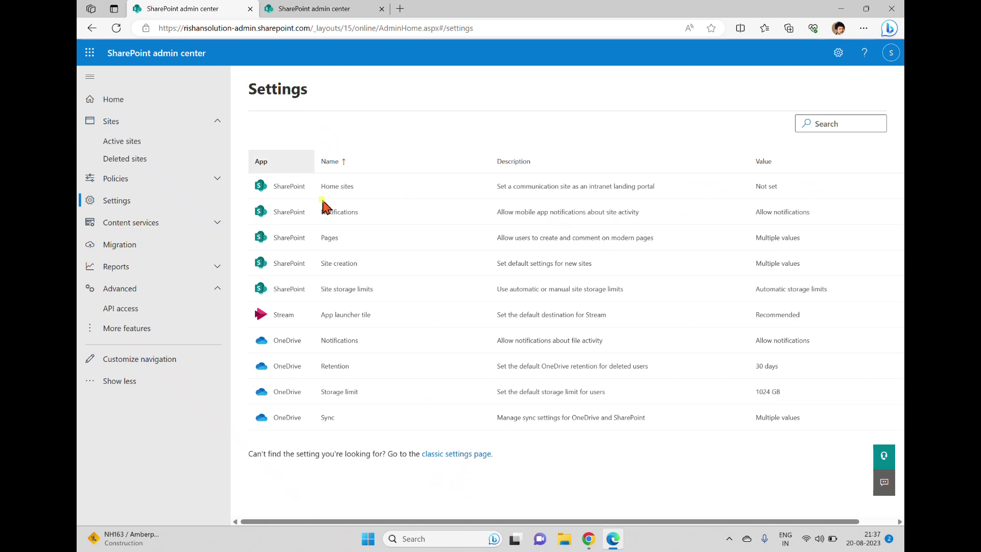
{"action": "left_click", "coordinate": [341, 288]}
{"action": "left_click", "coordinate": [603, 211]}
{"action": "left_click", "coordinate": [608, 508]}
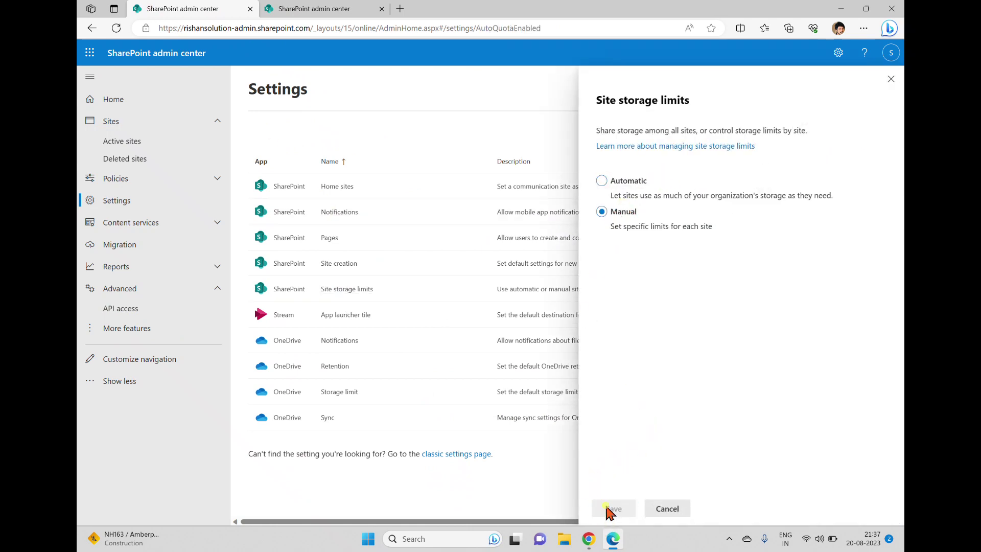
Step: Reload Active sites and verify a new communication site defaults to a 25600 GB storage limit
{"action": "left_click", "coordinate": [306, 9]}
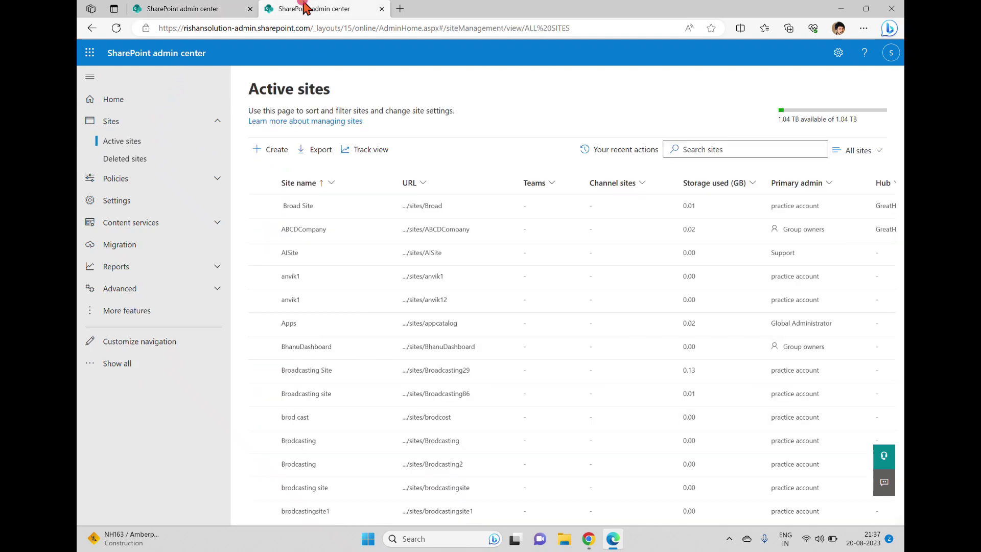
{"action": "left_click", "coordinate": [117, 28]}
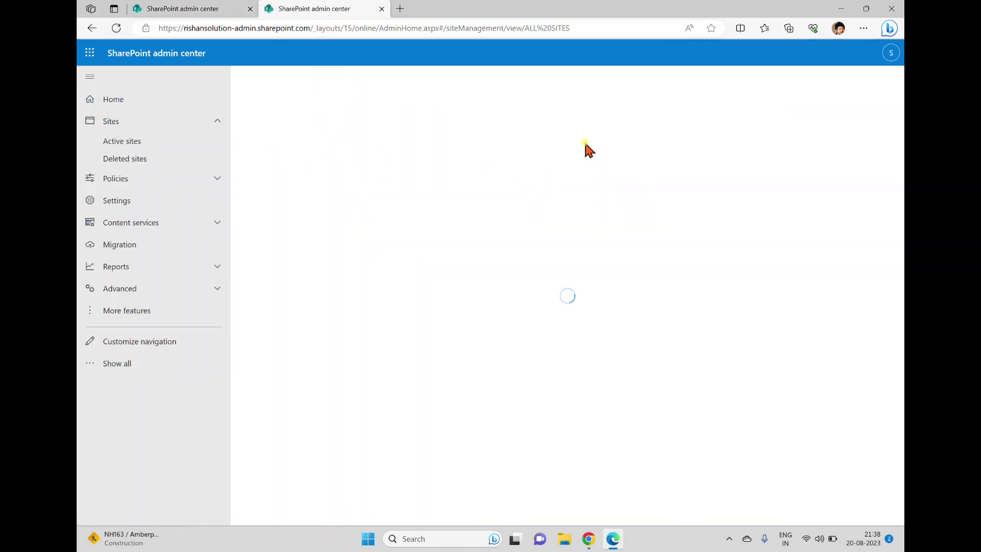
{"action": "left_click", "coordinate": [264, 155]}
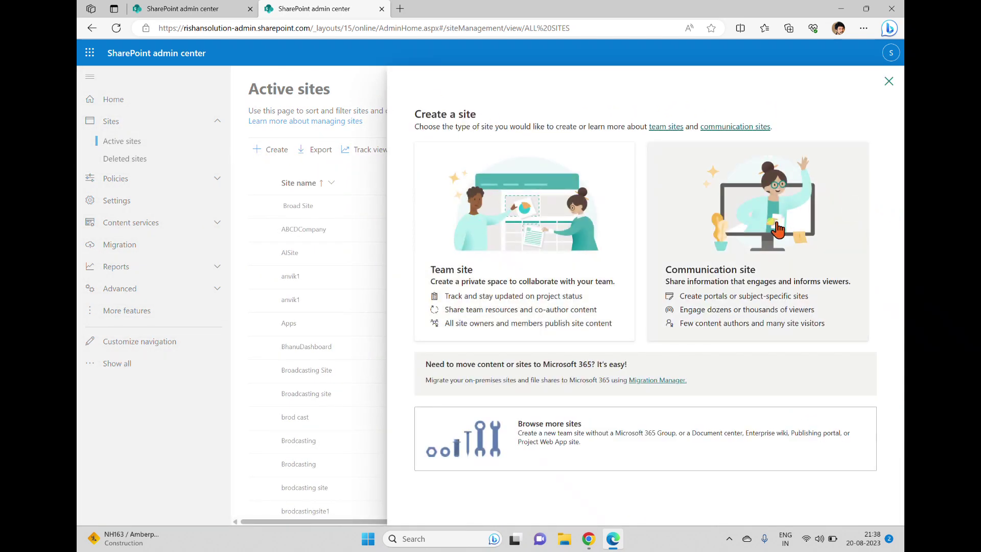
{"action": "left_click", "coordinate": [777, 230]}
{"action": "left_click", "coordinate": [714, 311]}
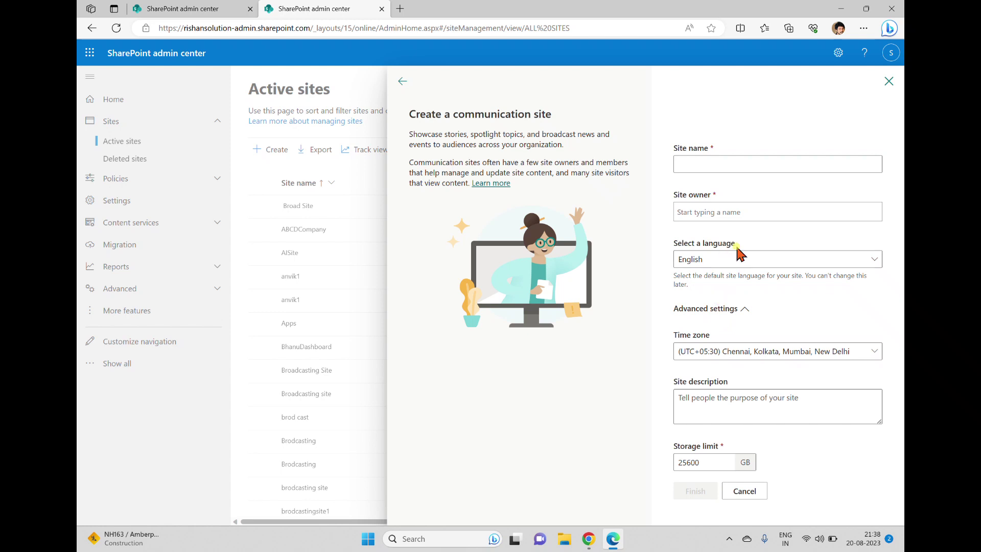
{"action": "left_click_drag", "start_coordinate": [707, 460], "coordinate": [672, 462]}
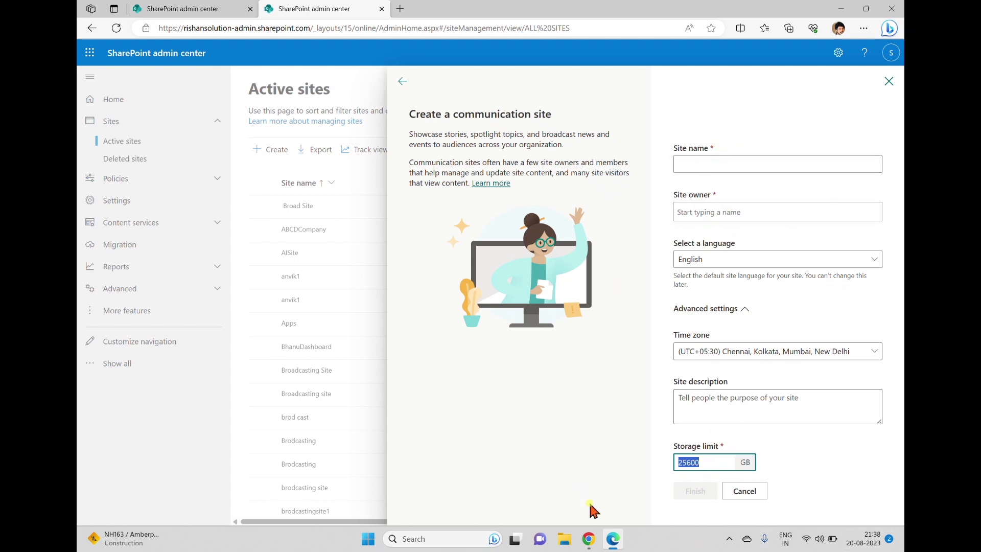
{"action": "left_click", "coordinate": [888, 86]}
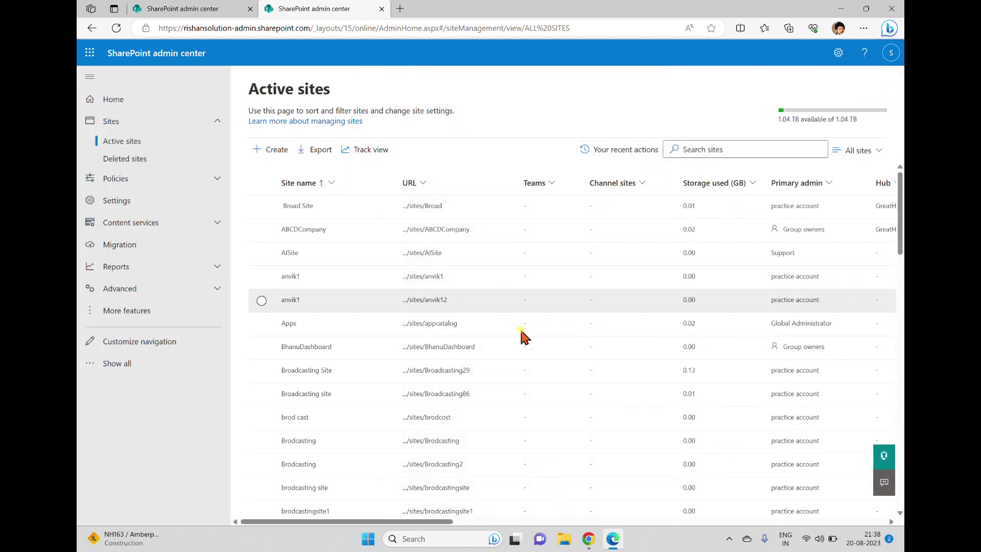
Step: Change the Site creation default storage limit from 25600 GB to 25 GB, save, and refresh Active sites
{"action": "left_click", "coordinate": [187, 8]}
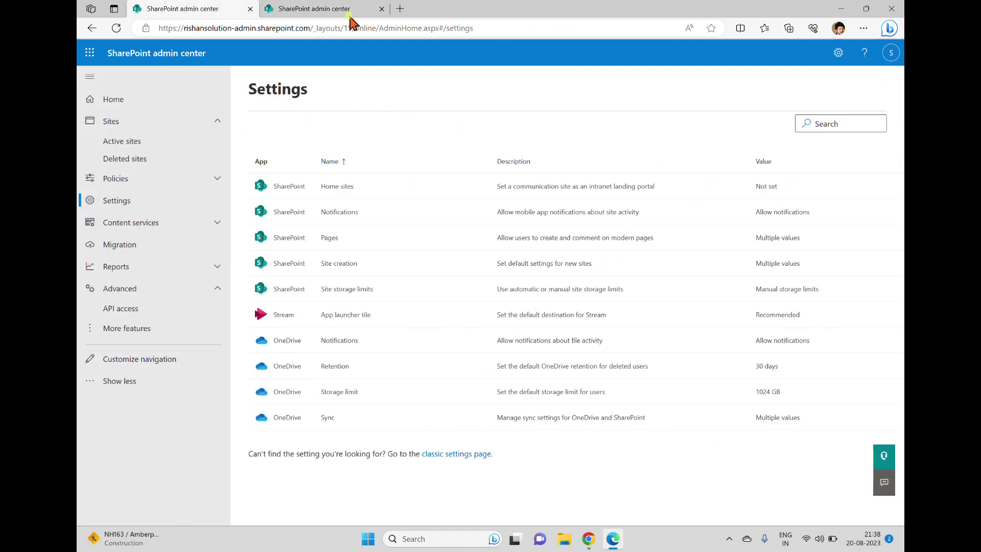
{"action": "left_click", "coordinate": [340, 263]}
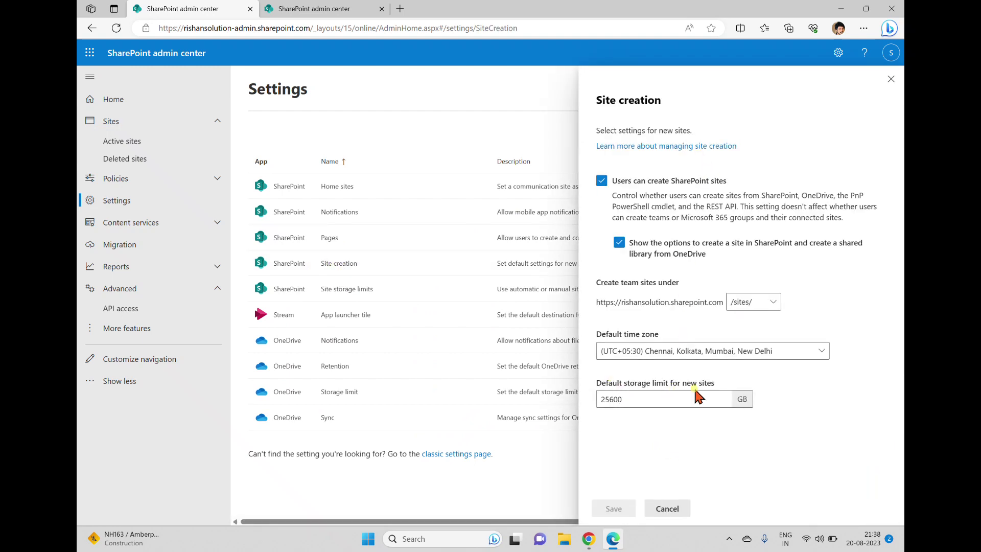
{"action": "left_click", "coordinate": [661, 402]}
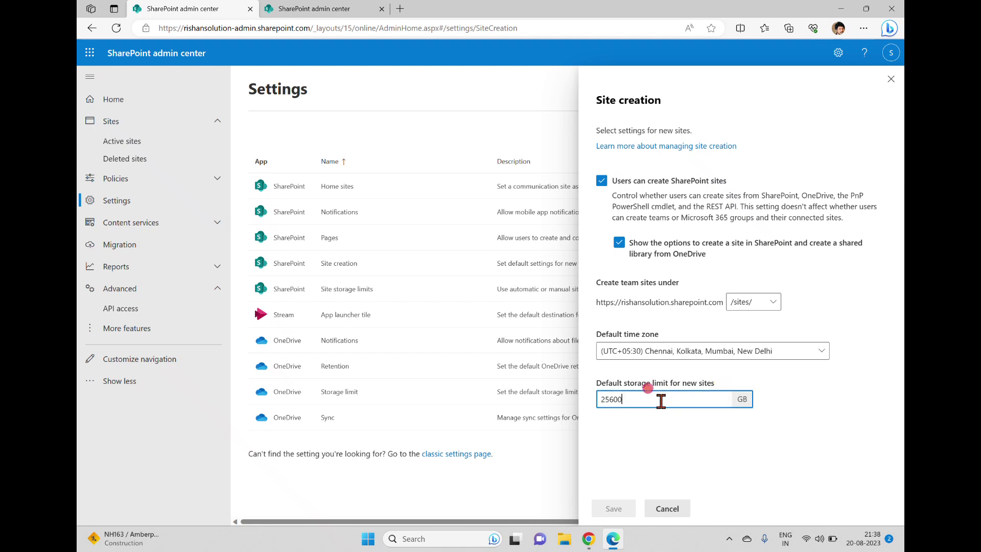
{"action": "key", "text": "BackSpace"}
{"action": "key", "text": "BackSpace"}
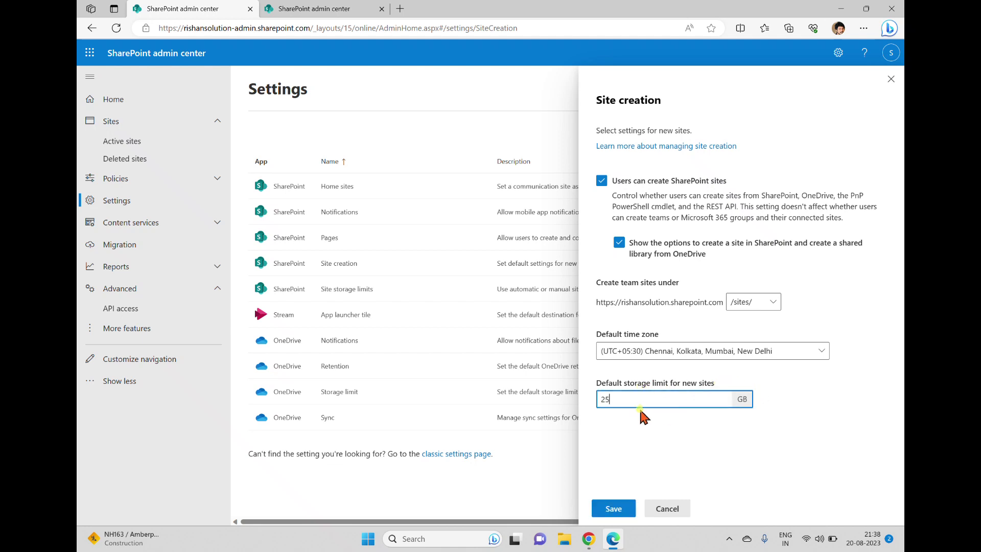
{"action": "left_click", "coordinate": [608, 509]}
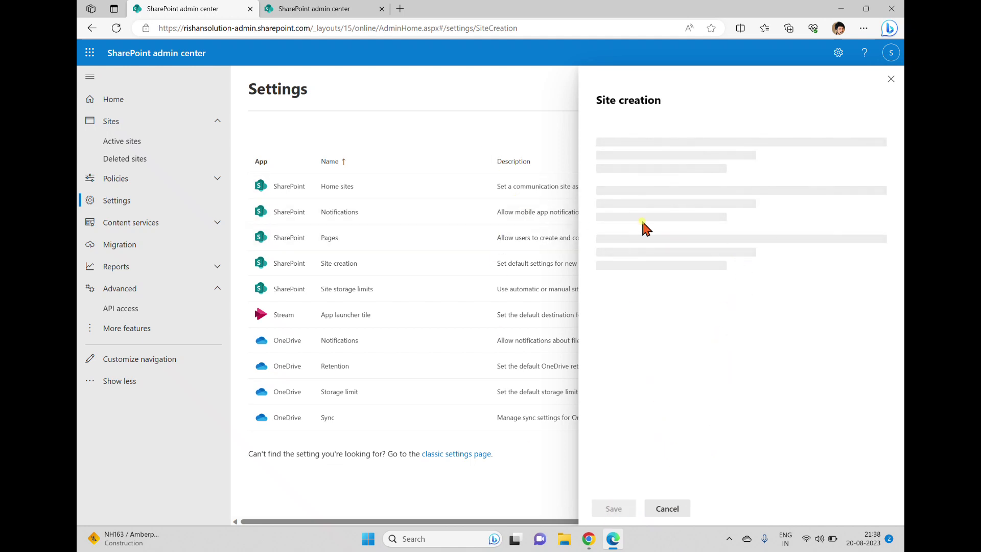
{"action": "left_click", "coordinate": [335, 8]}
{"action": "left_click", "coordinate": [116, 30]}
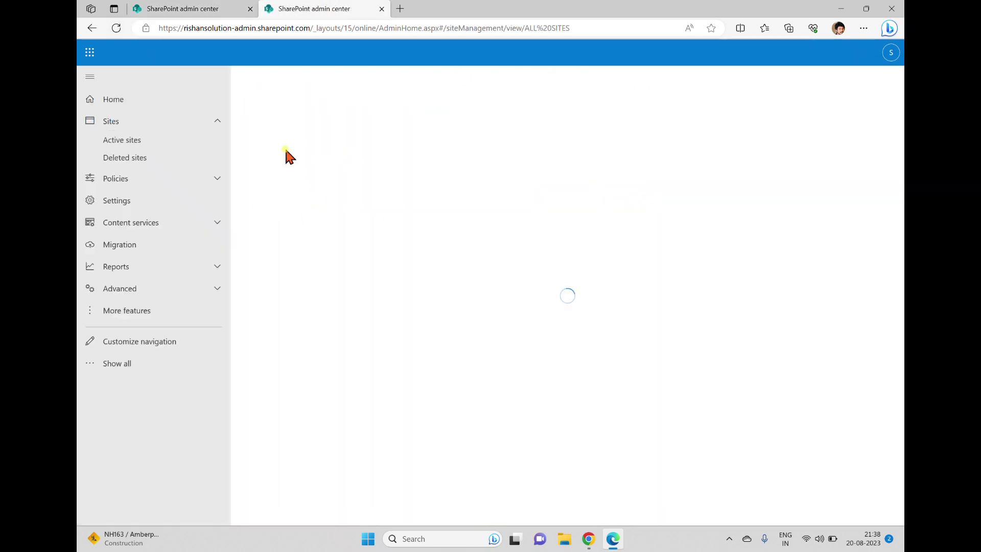
Step: Start a new team site and edit its Advanced settings storage limit to 25600 GB
{"action": "left_click", "coordinate": [262, 151]}
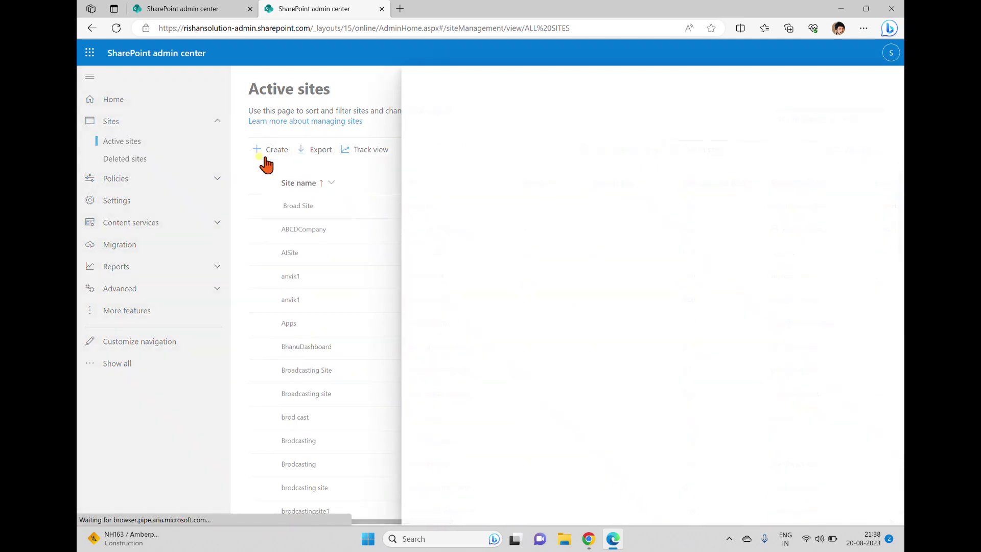
{"action": "left_click", "coordinate": [552, 217]}
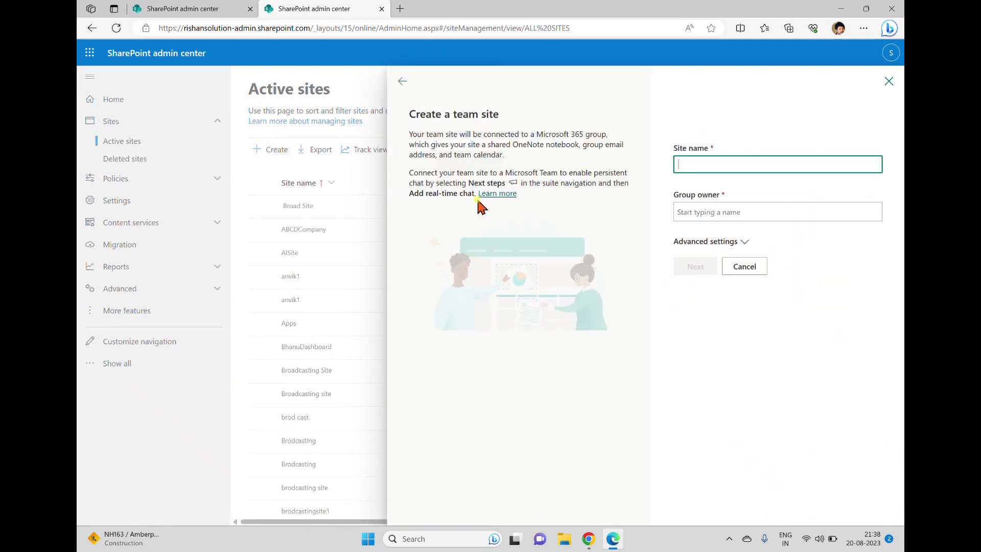
{"action": "left_click", "coordinate": [739, 311]}
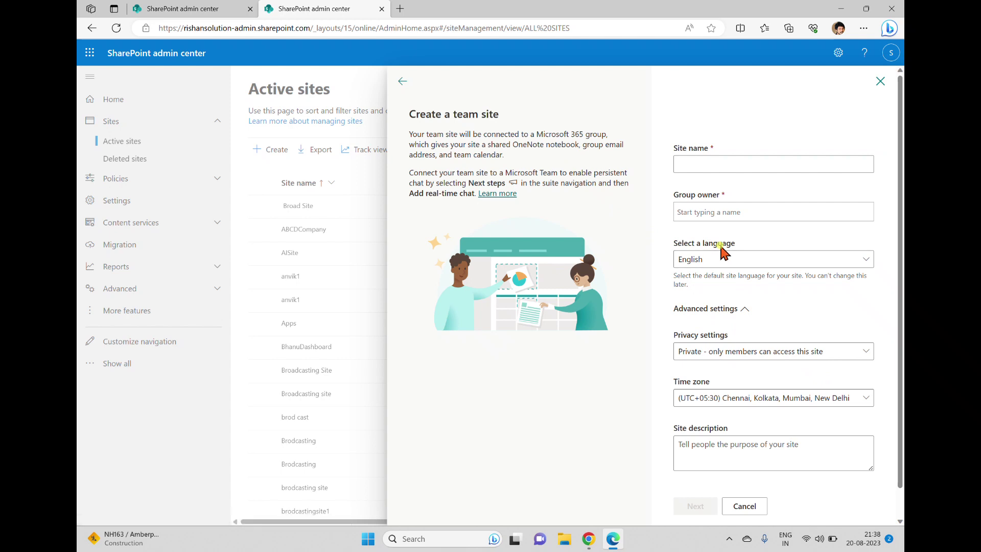
{"action": "scroll", "coordinate": [719, 240], "scroll_direction": "down", "scroll_amount": 1}
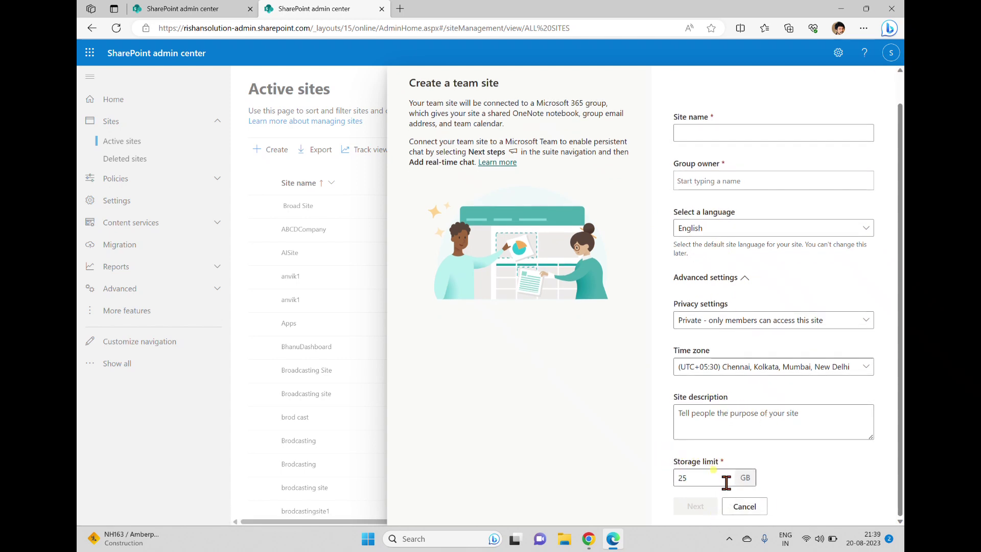
{"action": "left_click", "coordinate": [704, 478]}
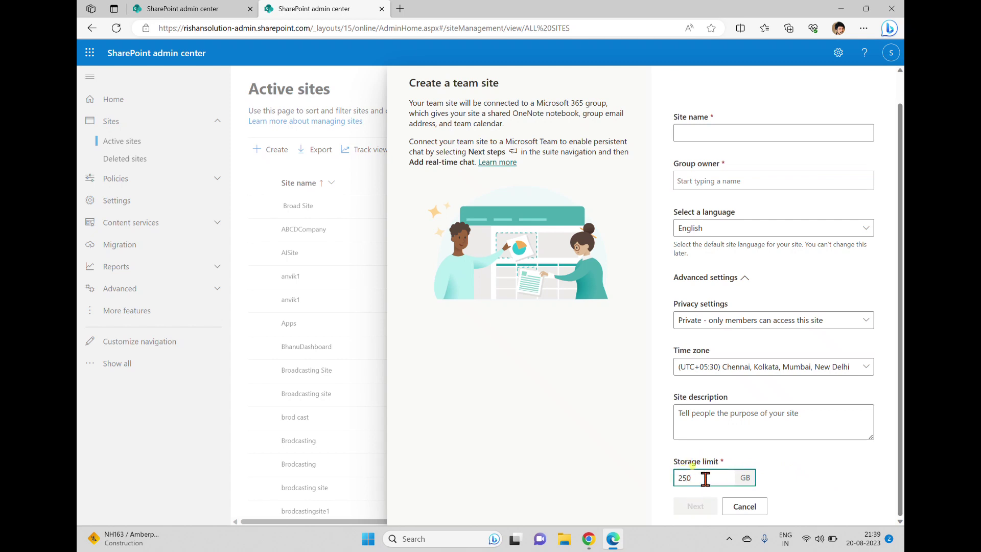
{"action": "left_click", "coordinate": [806, 475]}
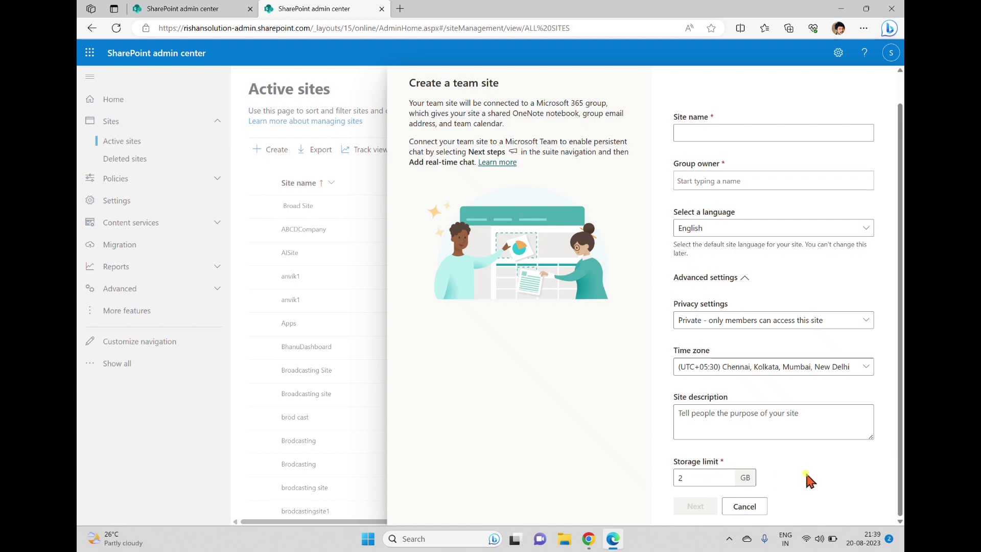
{"action": "left_click", "coordinate": [703, 471]}
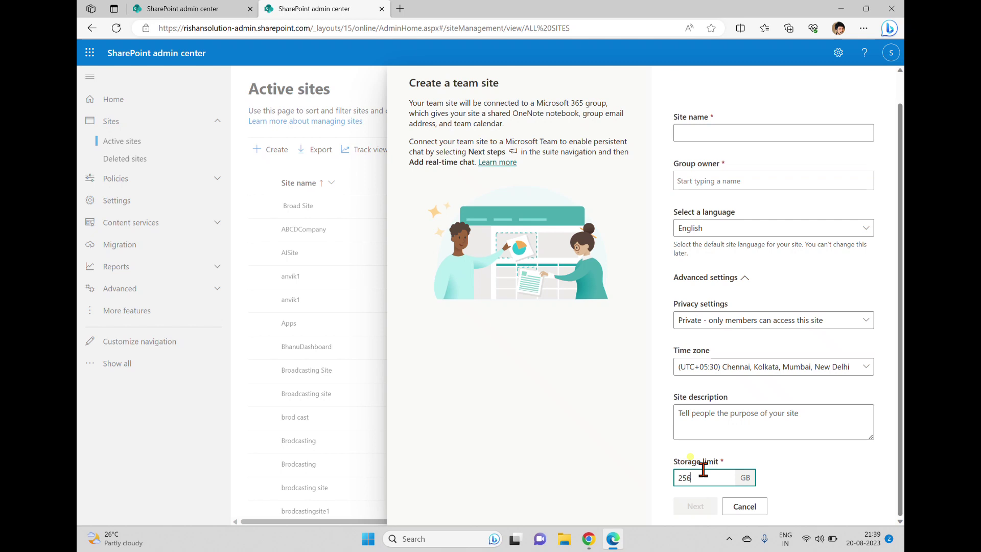
{"action": "type", "text": "56000"}
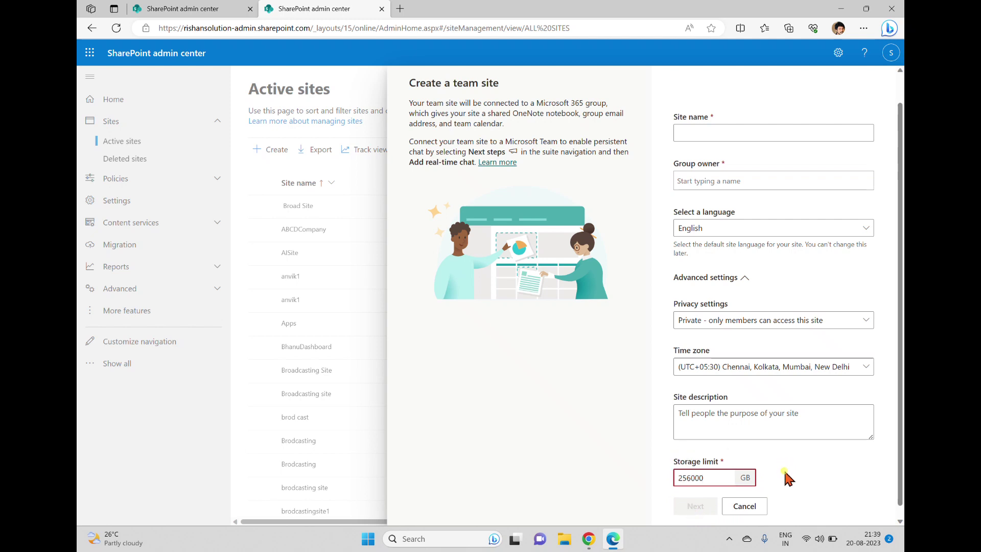
{"action": "key", "text": "BackSpace"}
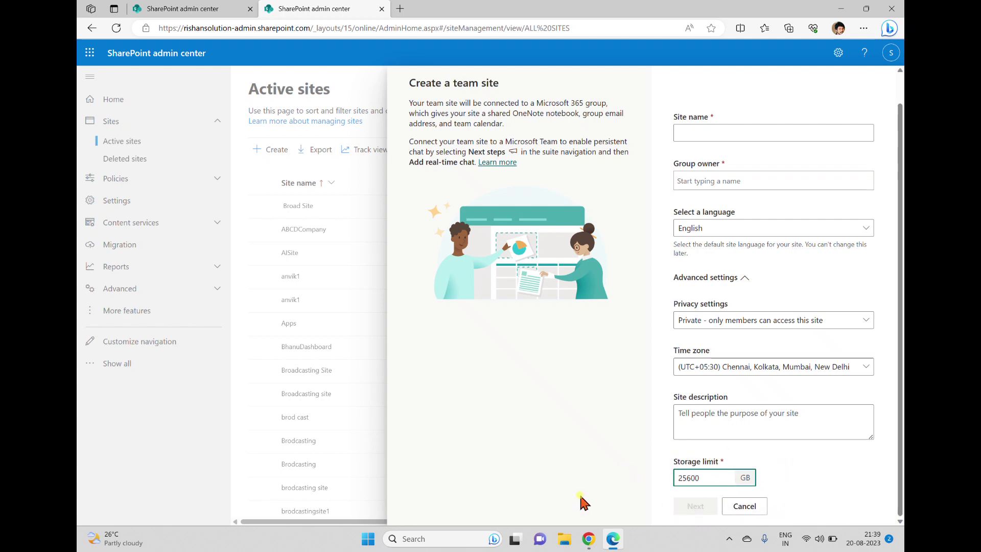
Step: Enter 25600 GB as the new-site default storage limit, then 25601 GB to trigger the maximum warning
{"action": "left_click", "coordinate": [205, 9]}
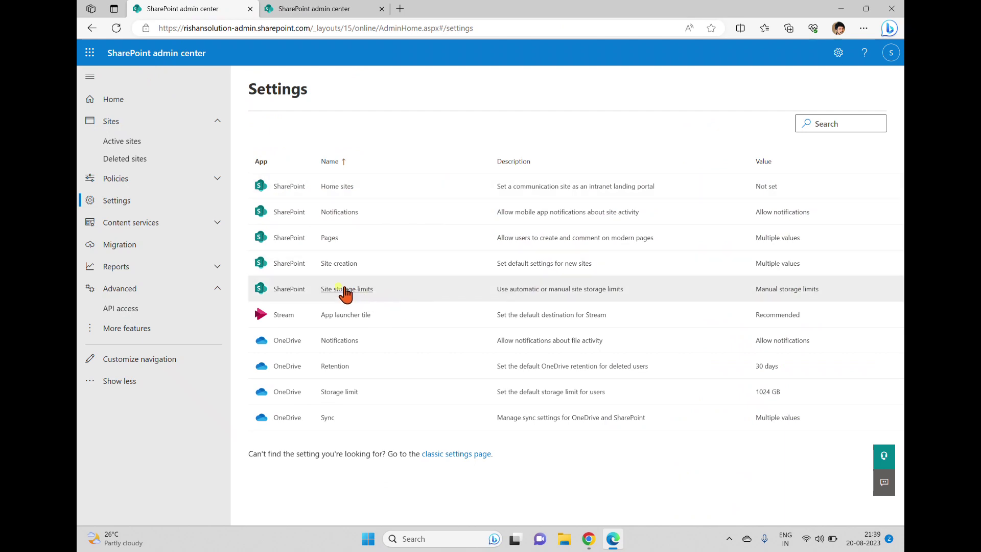
{"action": "left_click", "coordinate": [339, 263]}
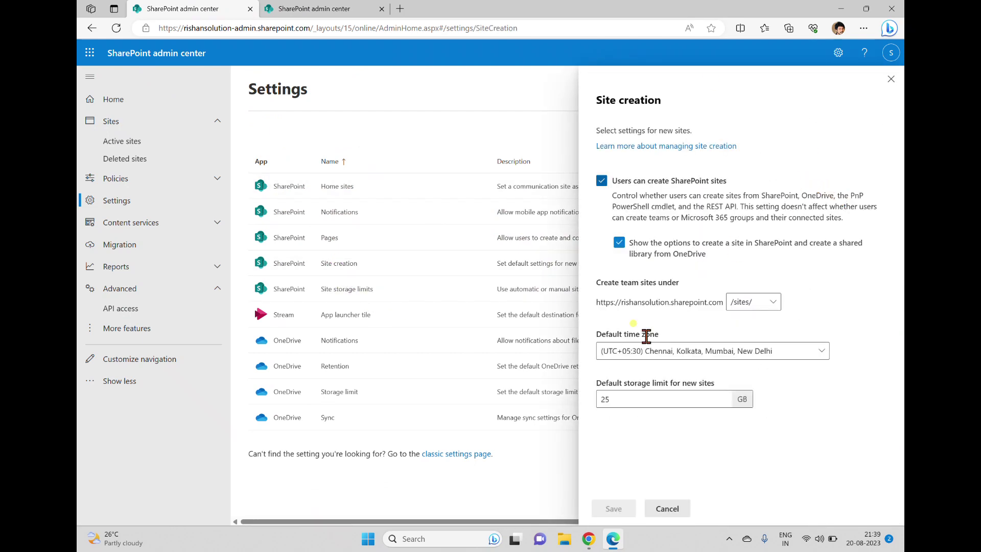
{"action": "left_click", "coordinate": [617, 401]}
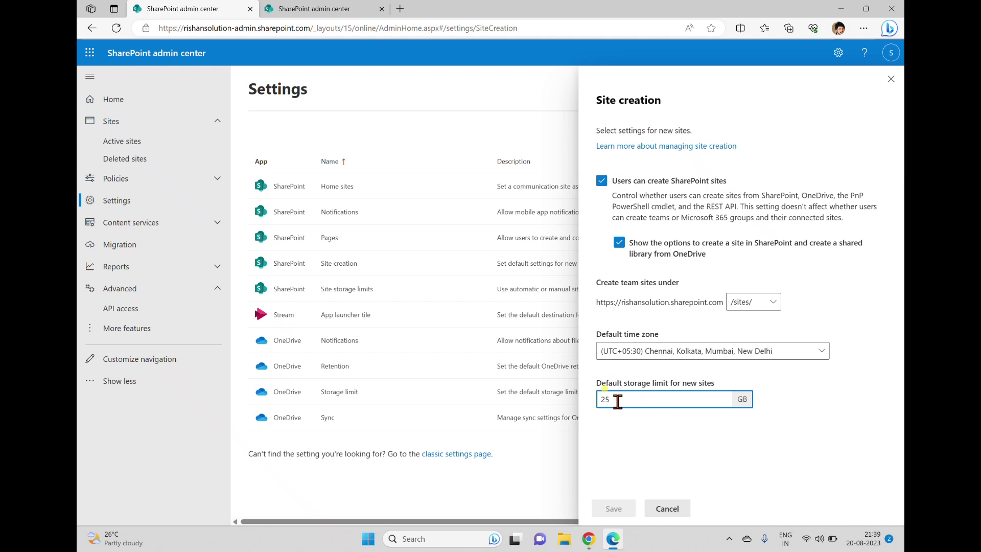
{"action": "type", "text": "600"}
{"action": "left_click", "coordinate": [758, 423]}
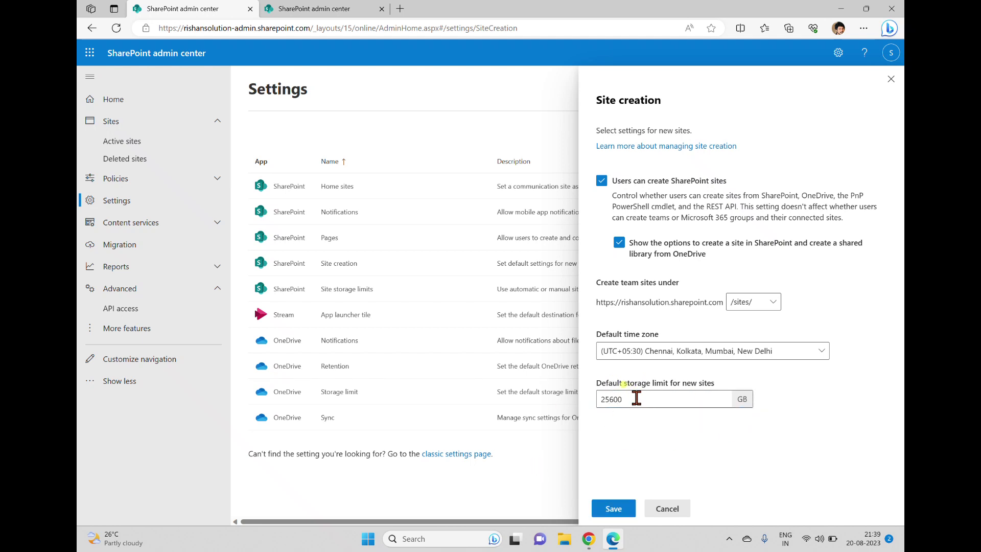
{"action": "left_click", "coordinate": [653, 397]}
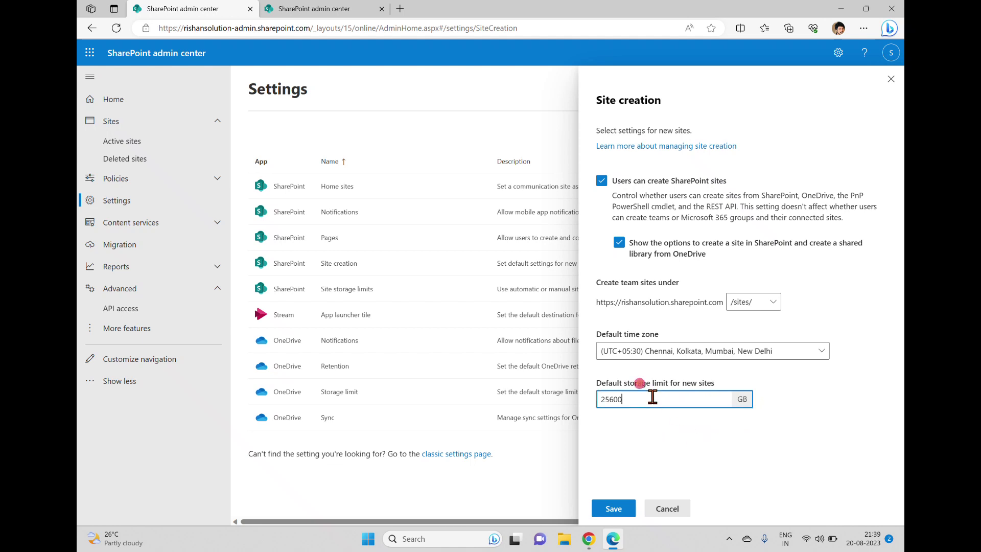
{"action": "type", "text": "1"}
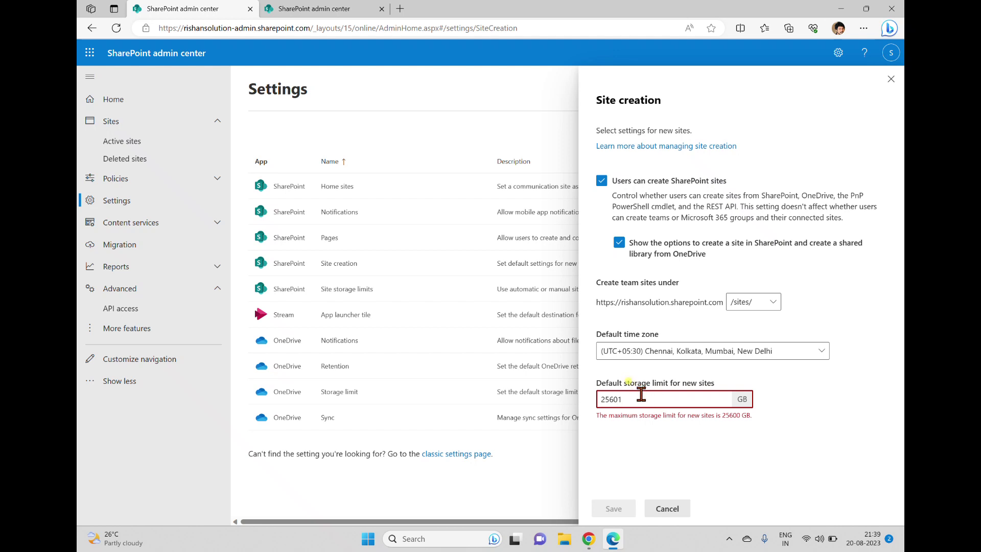
Step: Try 25602 GB, see it rejected against the 25600 GB maximum, and close Site creation unsaved
{"action": "key", "text": "BackSpace"}
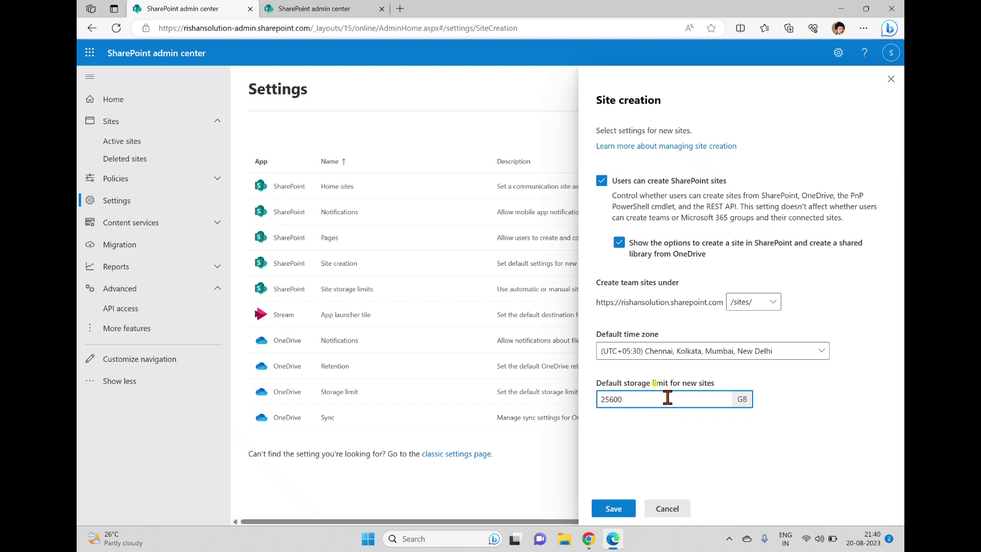
{"action": "key", "text": "BackSpace"}
{"action": "type", "text": "2"}
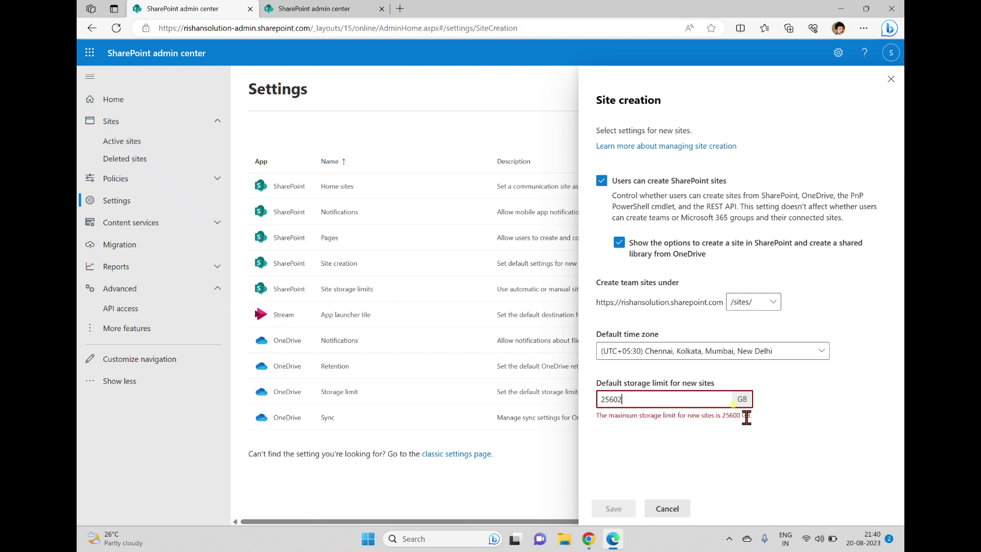
{"action": "left_click_drag", "start_coordinate": [752, 415], "coordinate": [588, 417]}
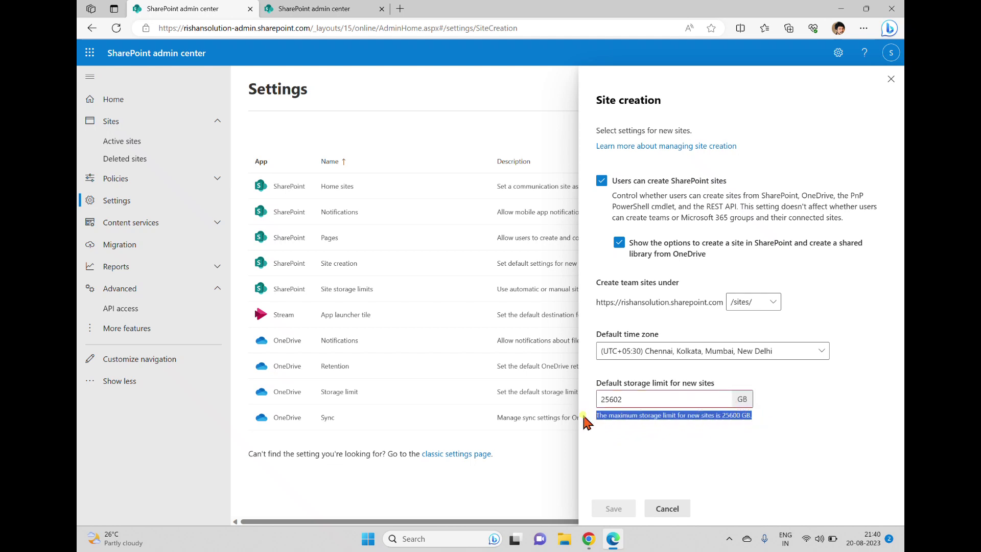
{"action": "left_click", "coordinate": [869, 363]}
{"action": "left_click", "coordinate": [892, 79]}
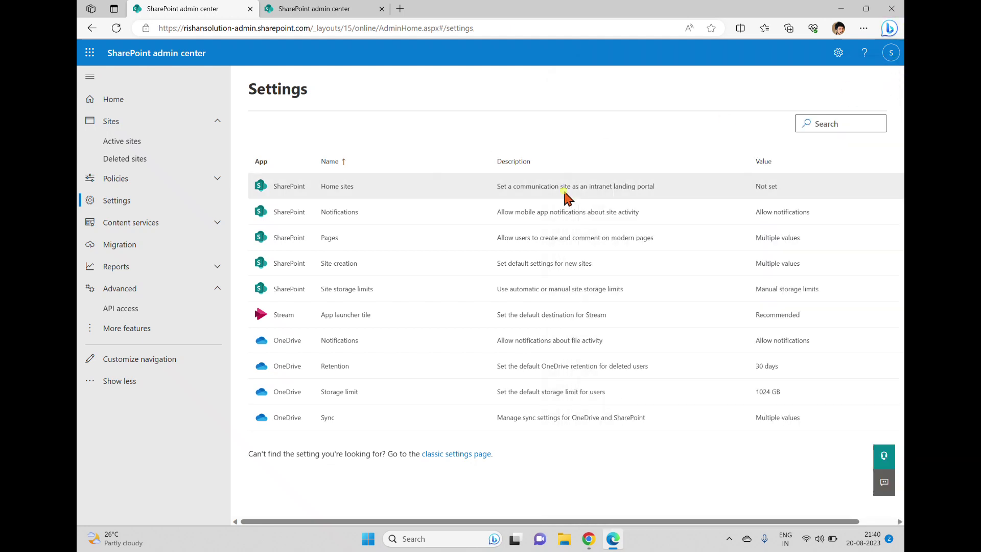
Step: Open the classic settings page in a new tab and reopen Site storage limits, still Manual
{"action": "left_click", "coordinate": [342, 290]}
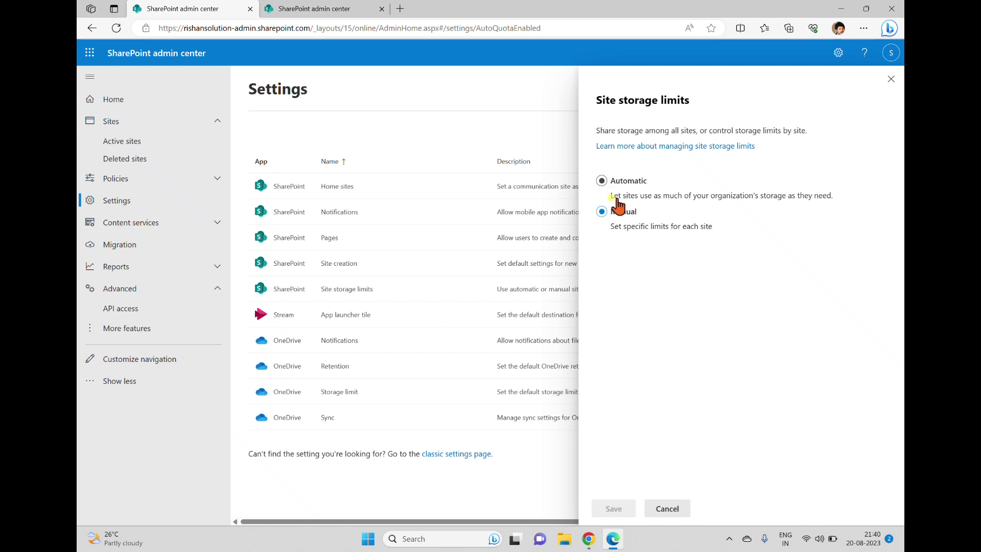
{"action": "left_click", "coordinate": [351, 267]}
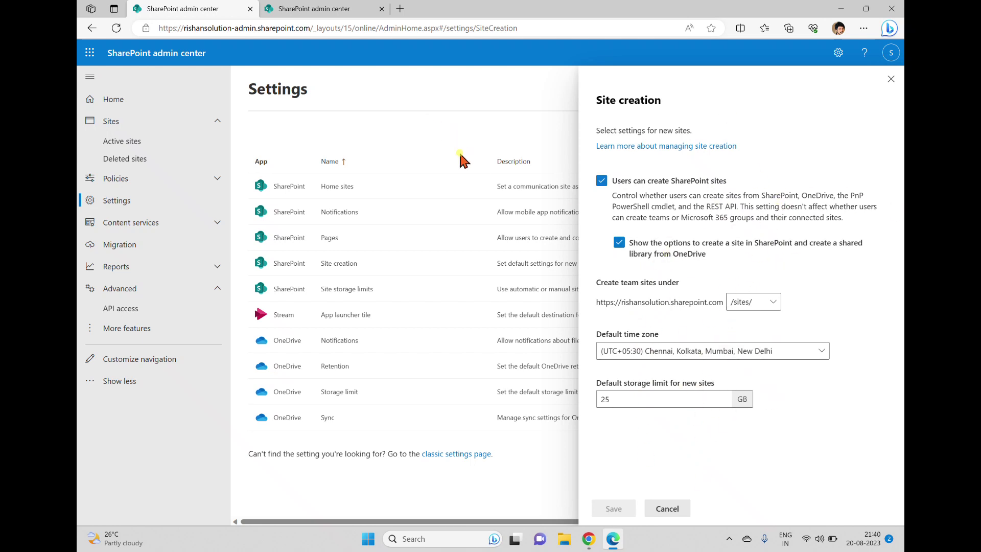
{"action": "left_click", "coordinate": [891, 79]}
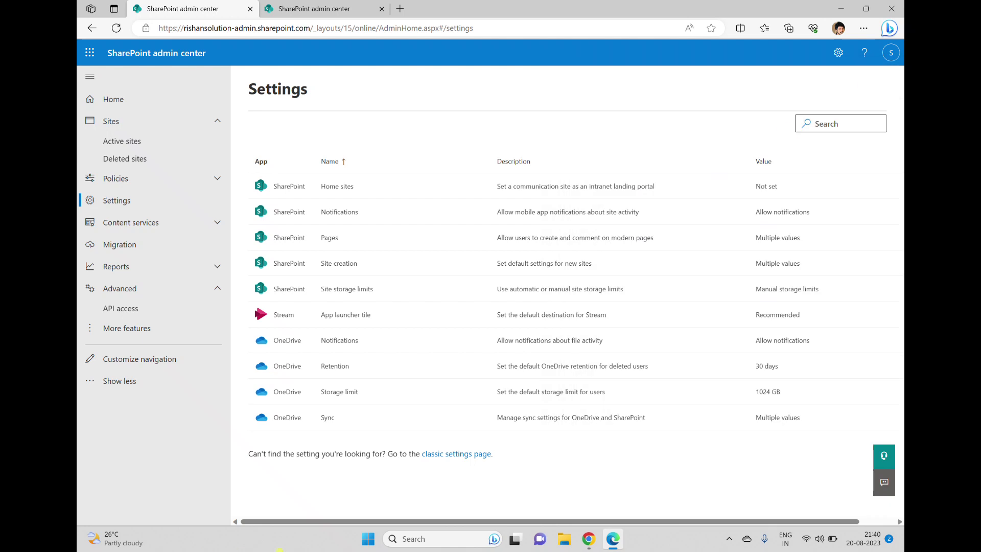
{"action": "left_click", "coordinate": [452, 455]}
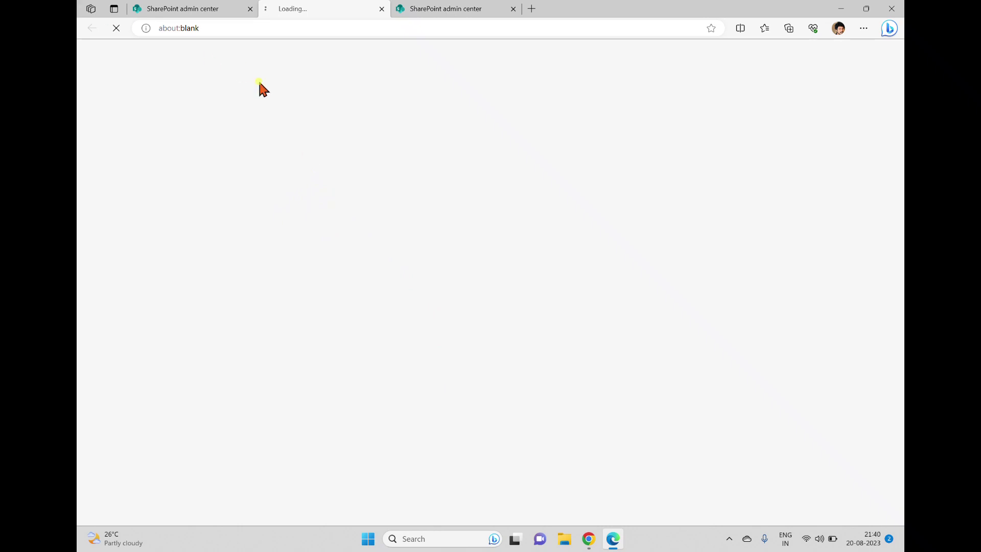
{"action": "left_click", "coordinate": [210, 11]}
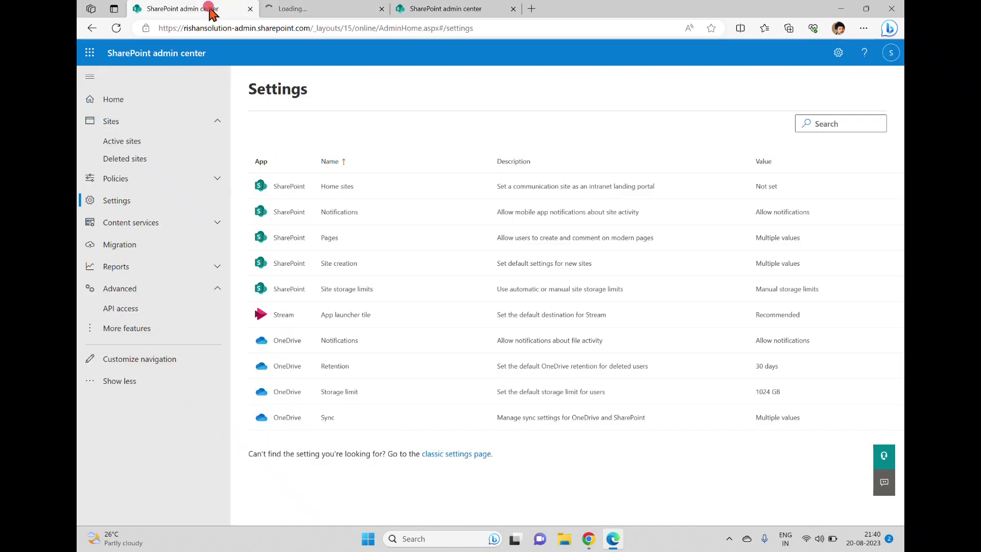
{"action": "left_click", "coordinate": [342, 292]}
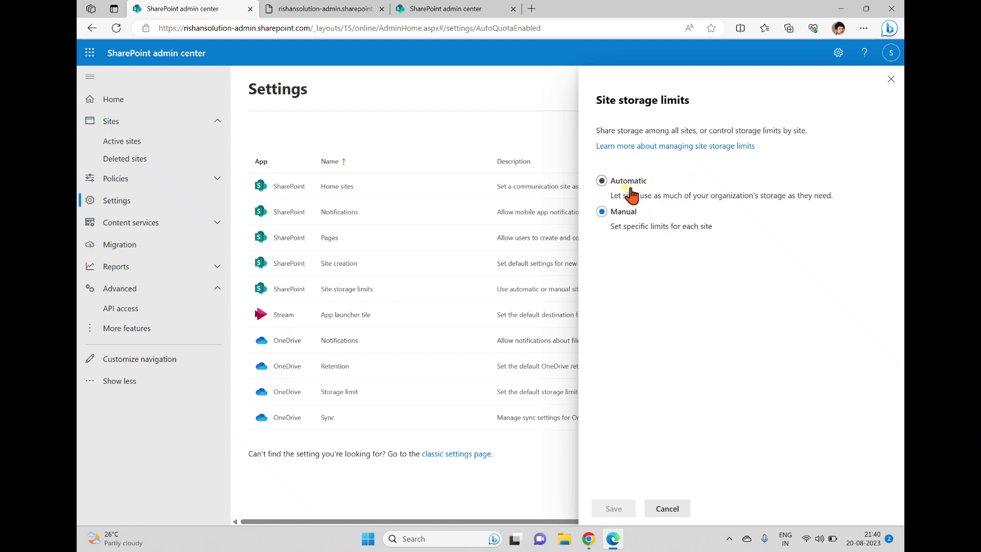
Step: On the classic settings page, review Site Collection Storage Management and keep it set to Manual
{"action": "left_click", "coordinate": [326, 9]}
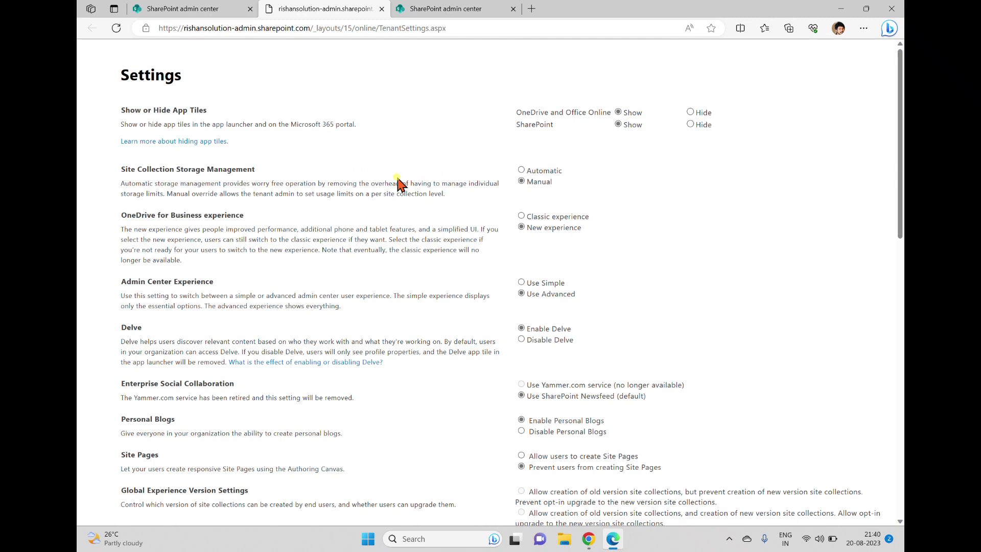
{"action": "left_click_drag", "start_coordinate": [258, 169], "coordinate": [121, 161]}
{"action": "left_click", "coordinate": [265, 181]}
{"action": "scroll", "coordinate": [532, 210], "scroll_direction": "down", "scroll_amount": 4}
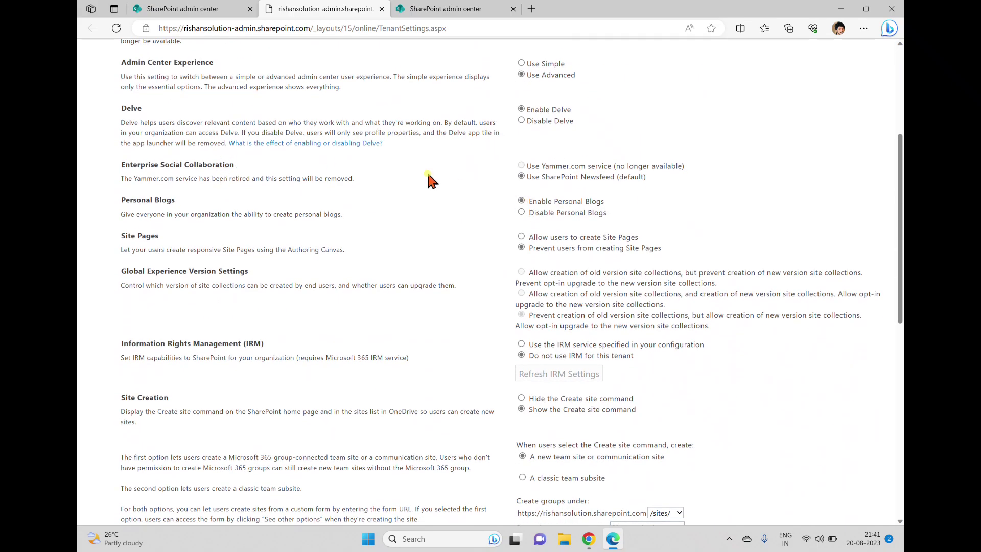
{"action": "scroll", "coordinate": [358, 188], "scroll_direction": "up", "scroll_amount": 5}
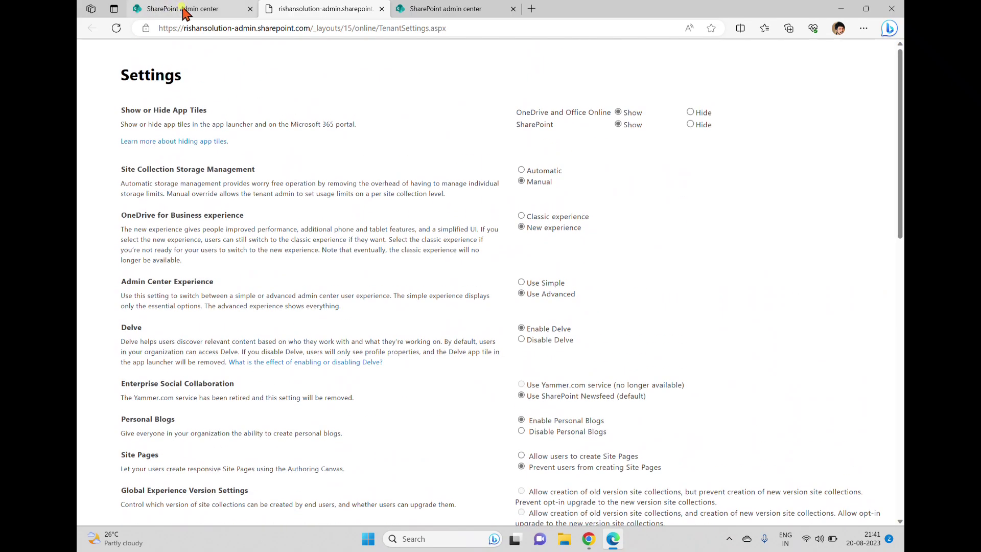
{"action": "left_click", "coordinate": [522, 181]}
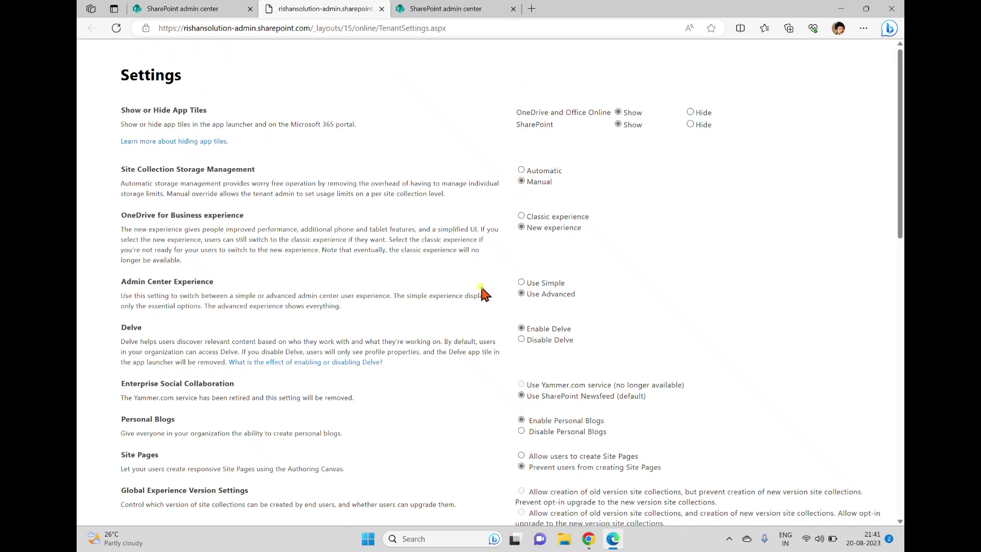